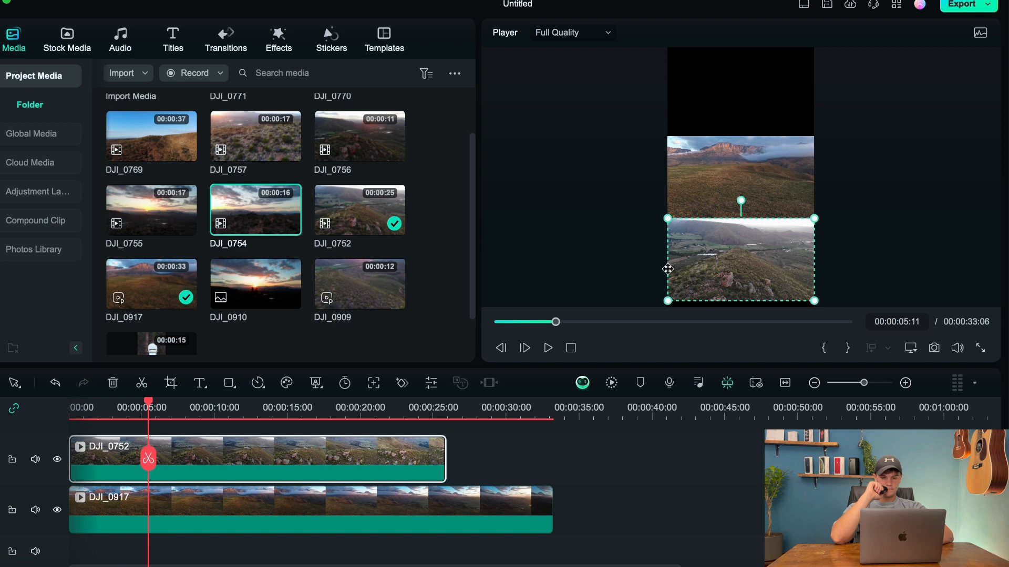
Step: Shift the DJI_0917 and DJI_0752 clips slightly lower in the portrait frame, keeping DJI_0752 directly beneath DJI_0917
scroll(340, 534, "up", 1)
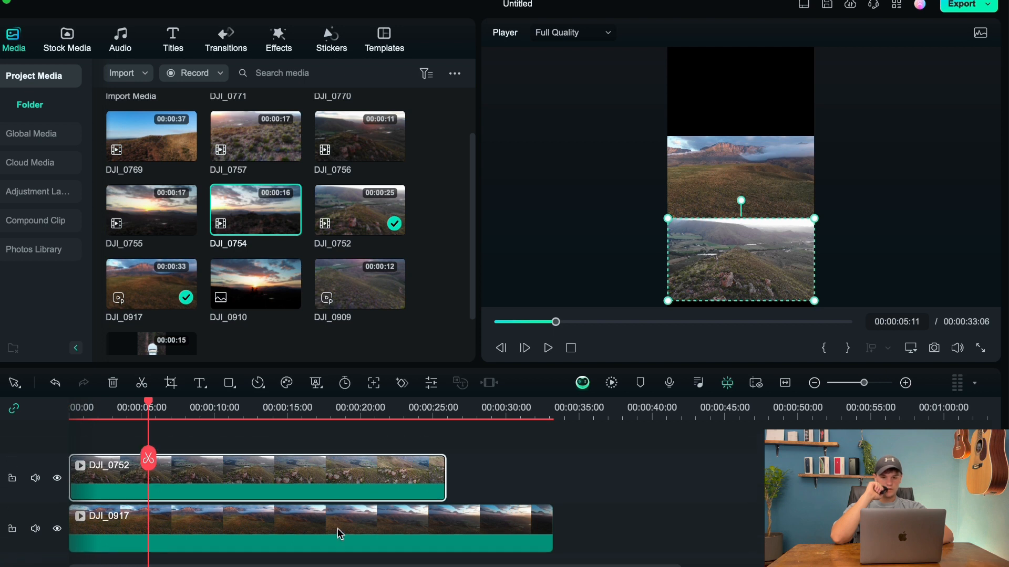
left_click(731, 184)
left_click_drag(732, 253, 734, 260)
left_click_drag(727, 201, 728, 209)
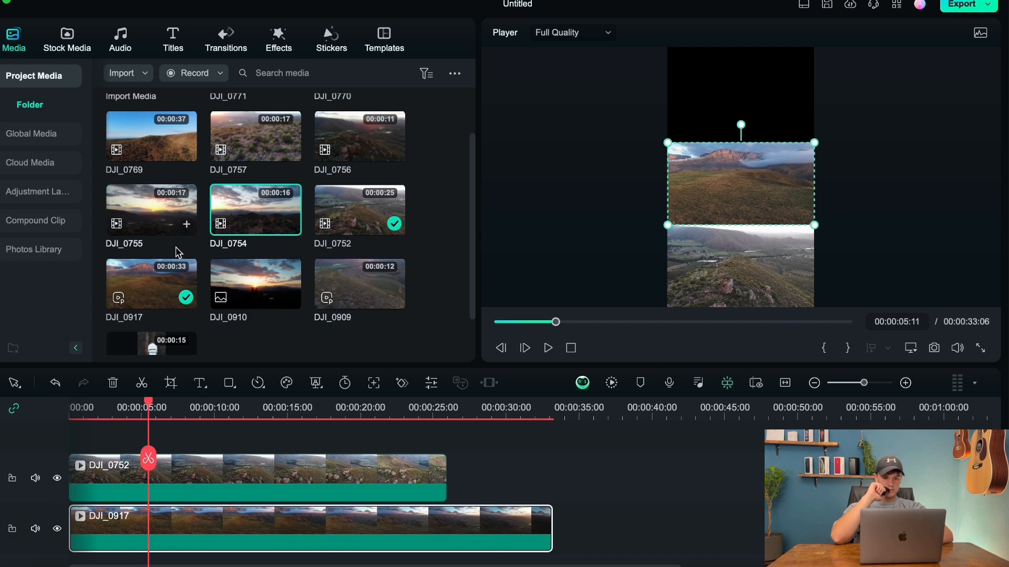
Step: Add the DJI_0754 clip on a new track above the others at the timeline's start, matching the project settings to the media
left_click_drag(218, 310, 68, 447)
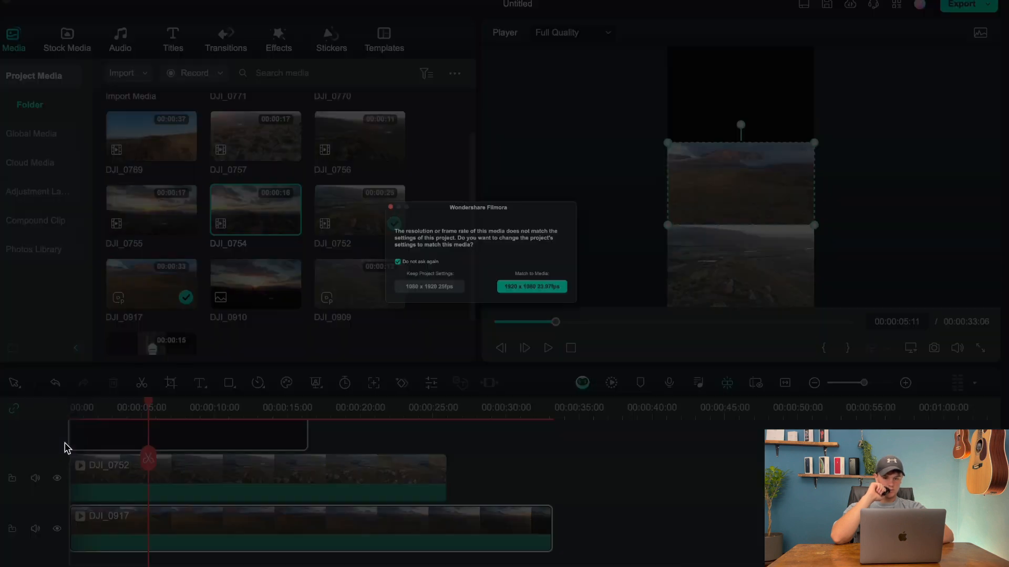
left_click(556, 321)
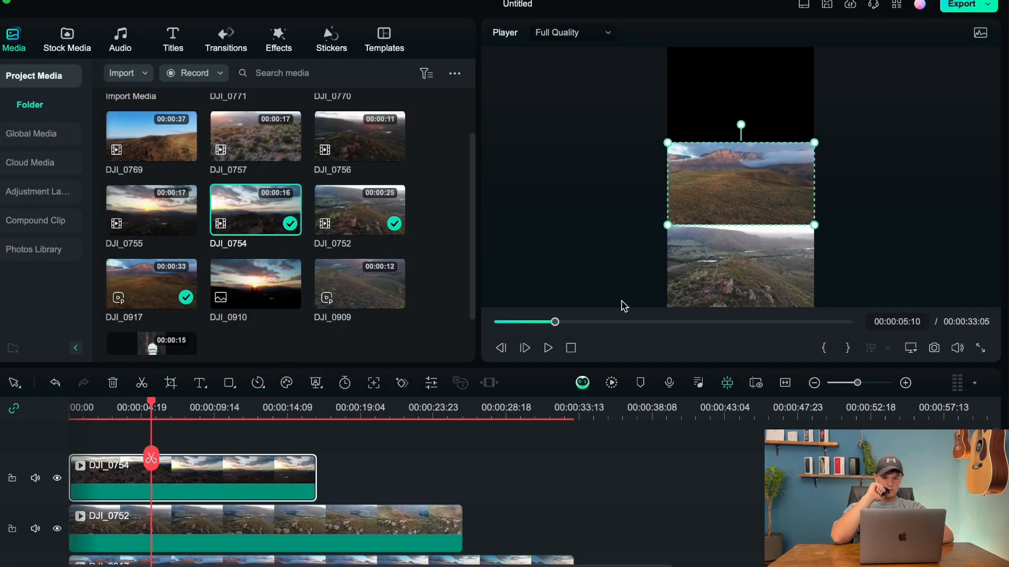
Step: Set the project aspect ratio to 9:16 (Portrait) with a 1080x1920 resolution
left_click(906, 347)
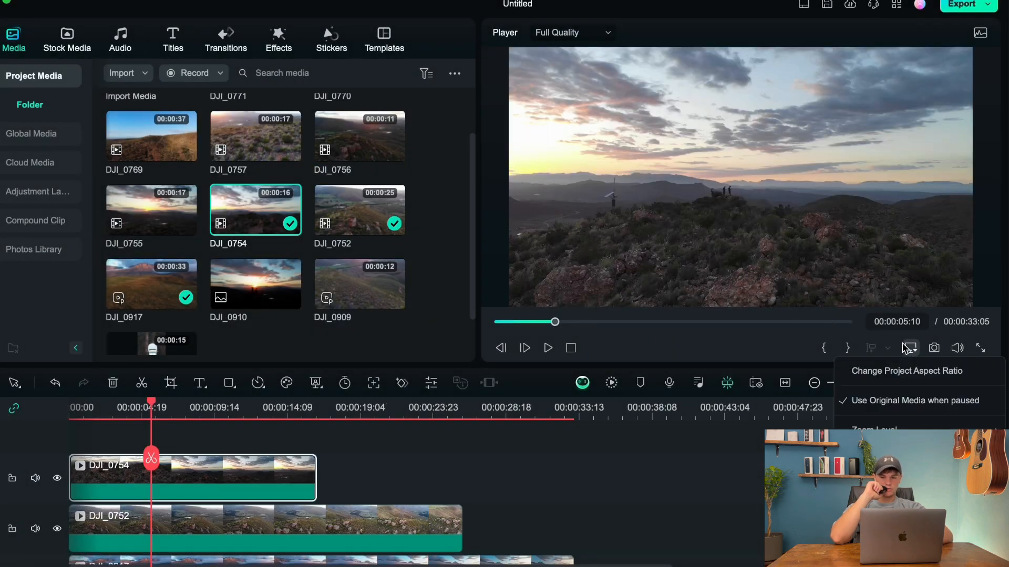
left_click(896, 371)
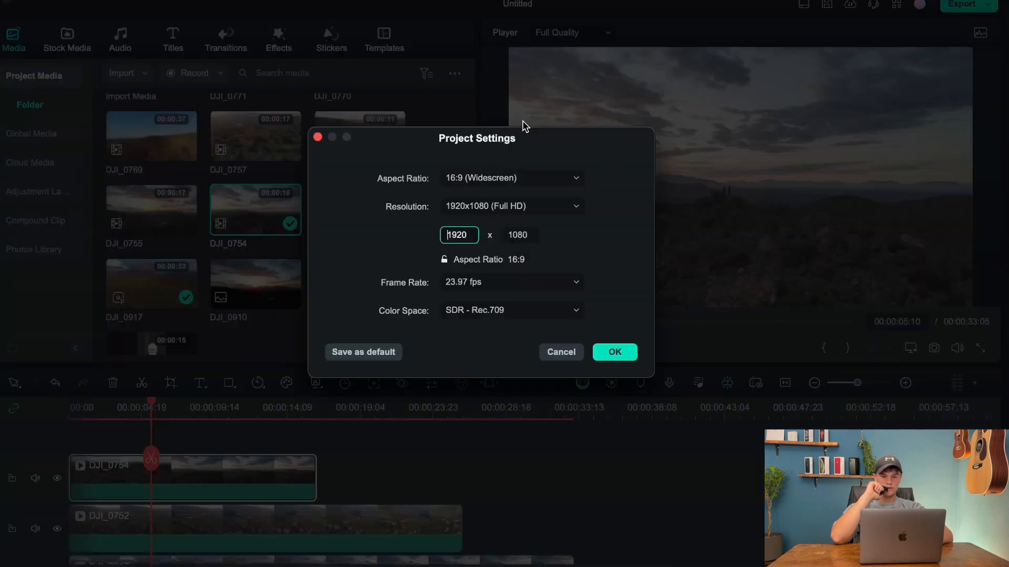
left_click(520, 178)
left_click(540, 227)
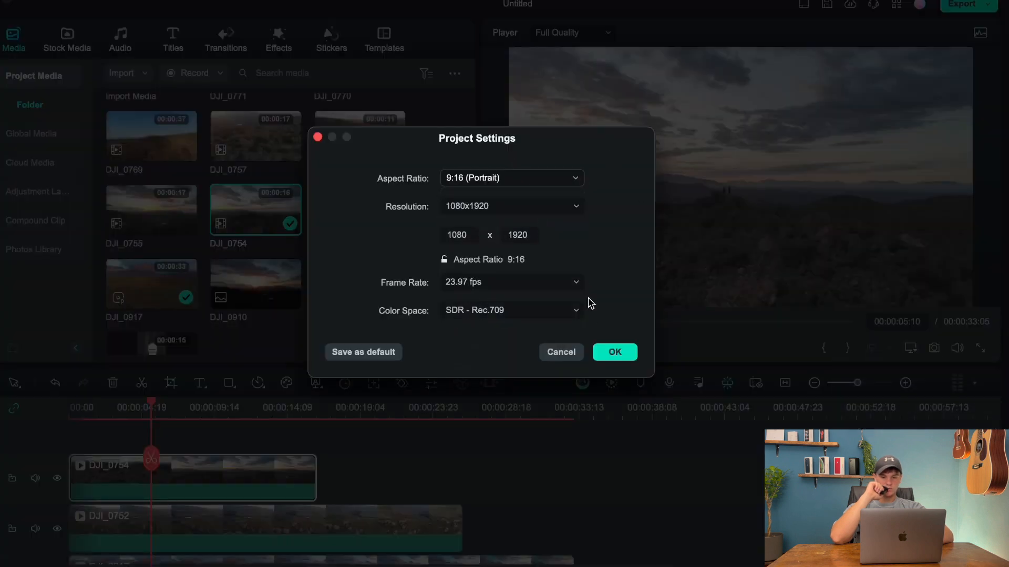
left_click(607, 360)
Step: Stack the three clips vertically in the frame: DJI_0754 on top, DJI_0917 in the middle and DJI_0752 at the bottom
left_click_drag(711, 204, 710, 119)
left_click_drag(716, 254, 716, 246)
left_click_drag(716, 202, 716, 198)
left_click_drag(716, 132, 707, 98)
Step: Adjust the scale of the middle DJI_0917 and lower DJI_0752 clips so the stack fills the frame without gaps
left_click(696, 152)
left_click_drag(668, 141, 693, 158)
left_click(690, 235)
left_click_drag(667, 225, 653, 217)
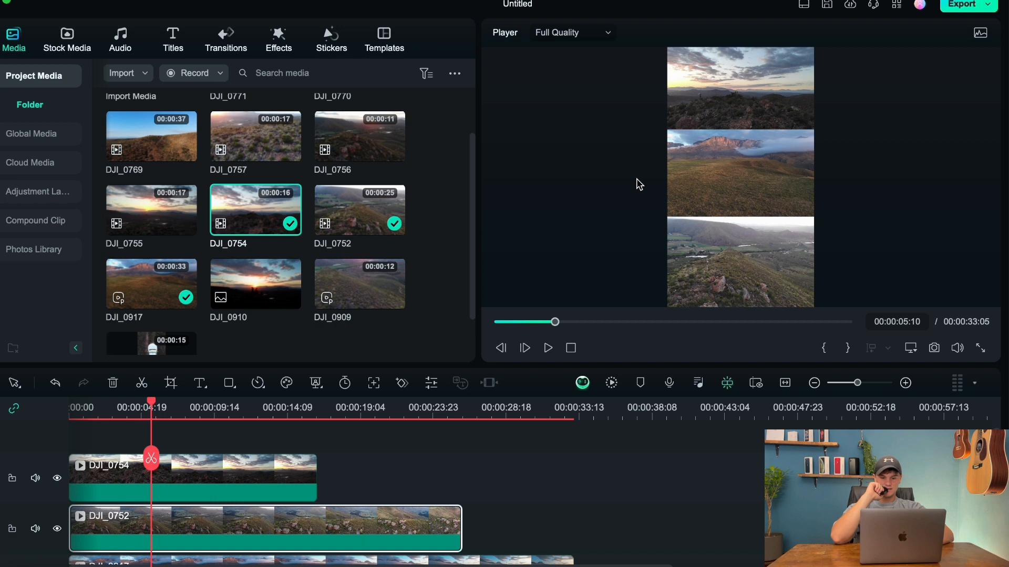
Step: Trim 00:00:06:14 off the start of DJI_0752 and shorten the start of DJI_0754, keeping both at the timeline's beginning
left_click(567, 349)
left_click(547, 349)
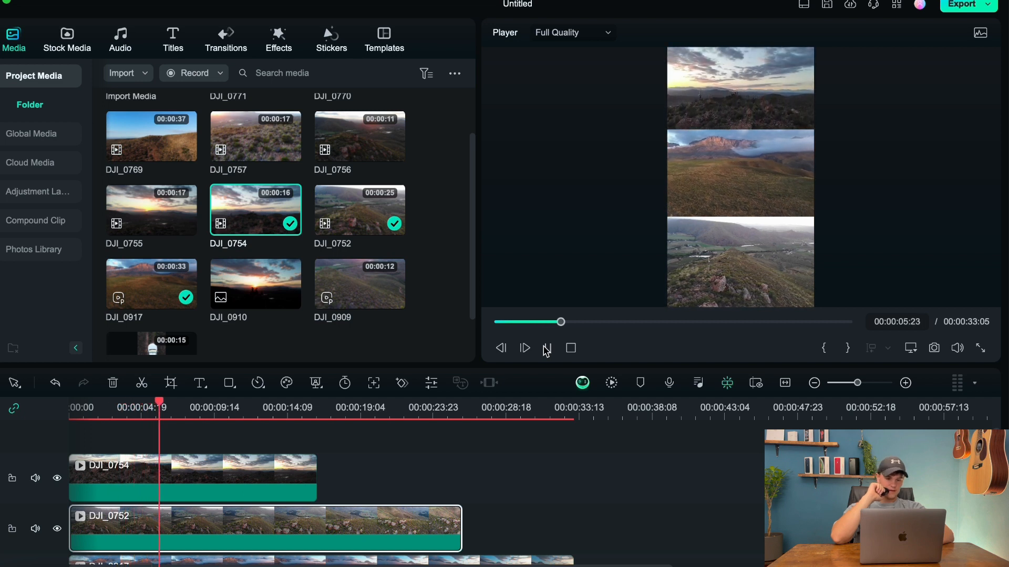
scroll(283, 508, "down", 2)
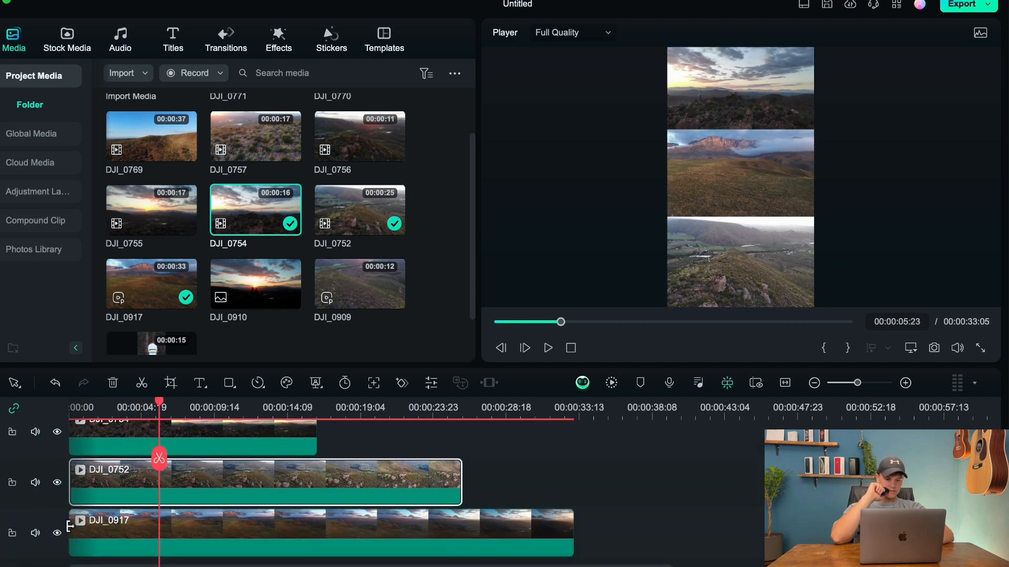
left_click_drag(72, 481, 112, 498)
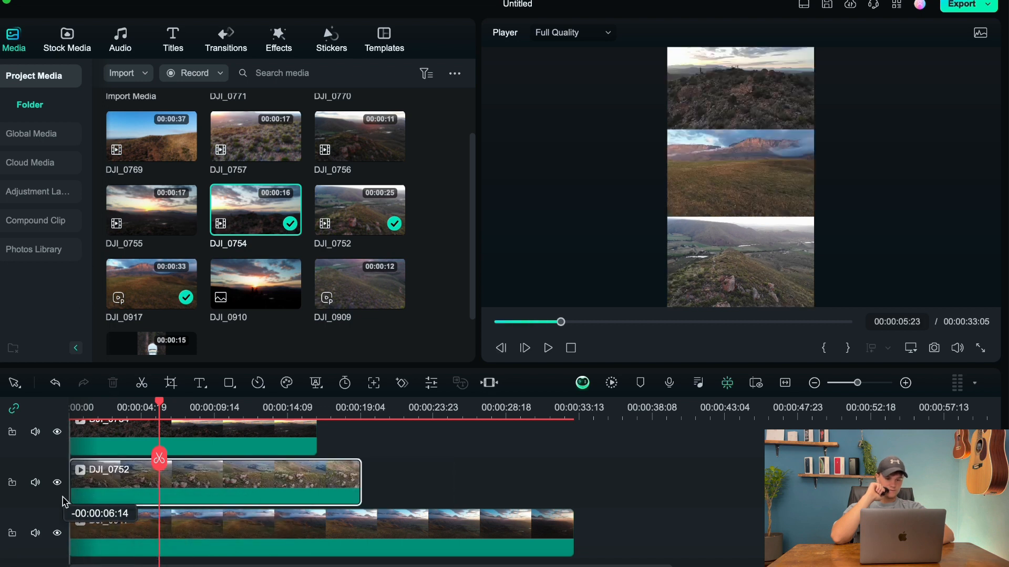
scroll(158, 473, "up", 1)
left_click(72, 444)
left_click_drag(72, 444, 111, 451)
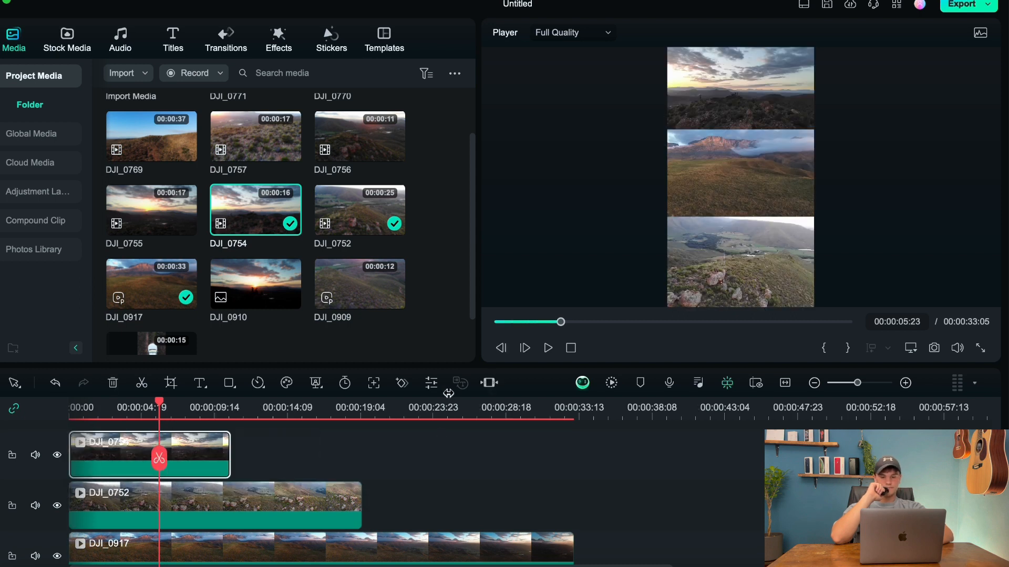
Step: Play the trimmed three-clip layout from the start to check the footage, and return the playhead to the beginning
key("Home")
left_click(544, 353)
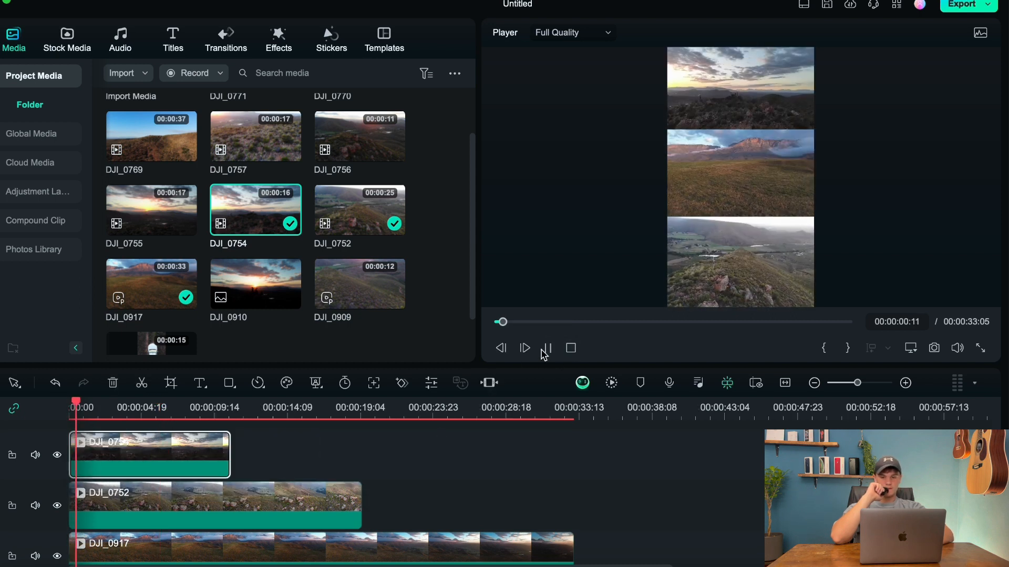
left_click(544, 353)
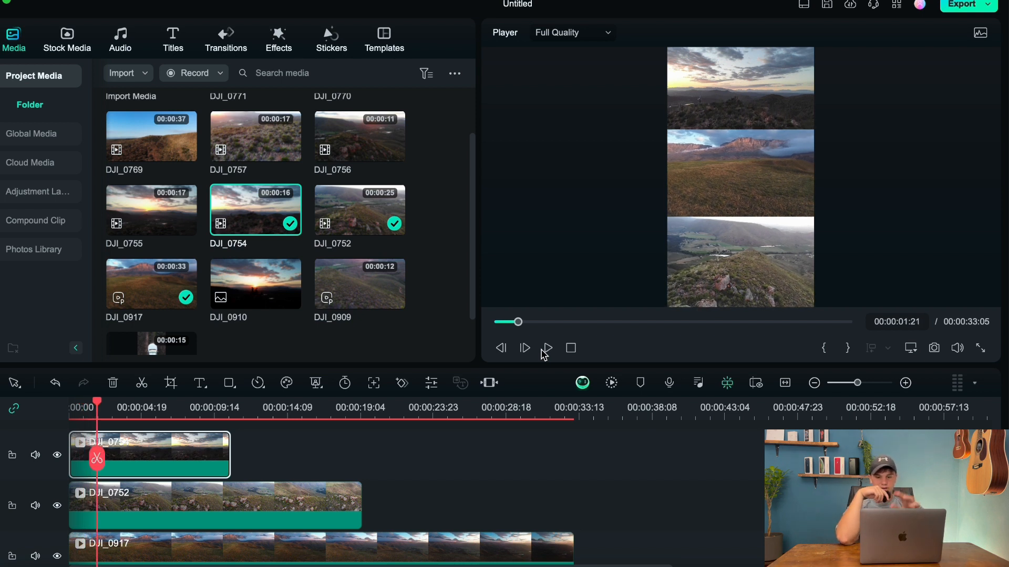
left_click(544, 353)
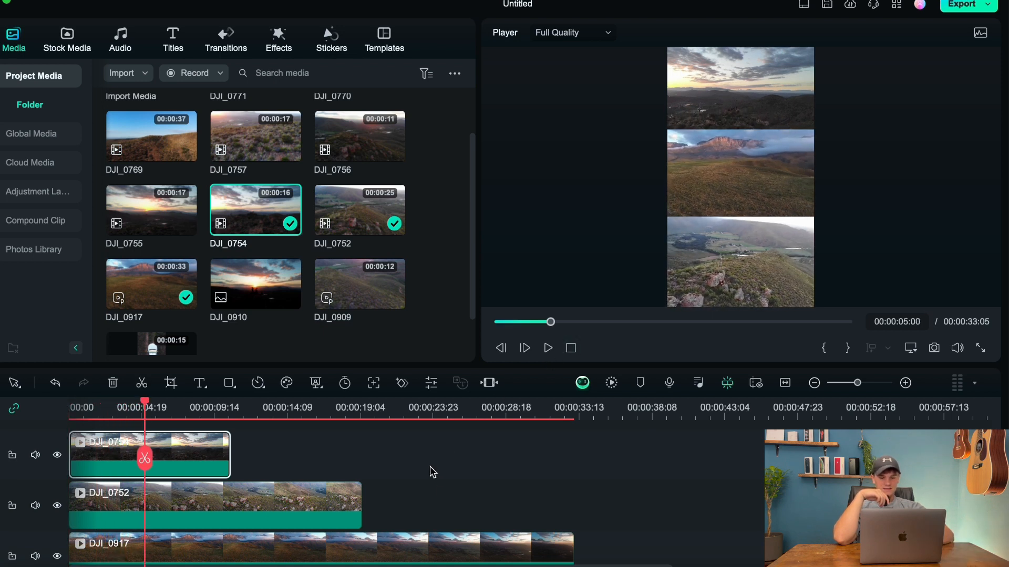
scroll(430, 470, "down", 2)
left_click(571, 348)
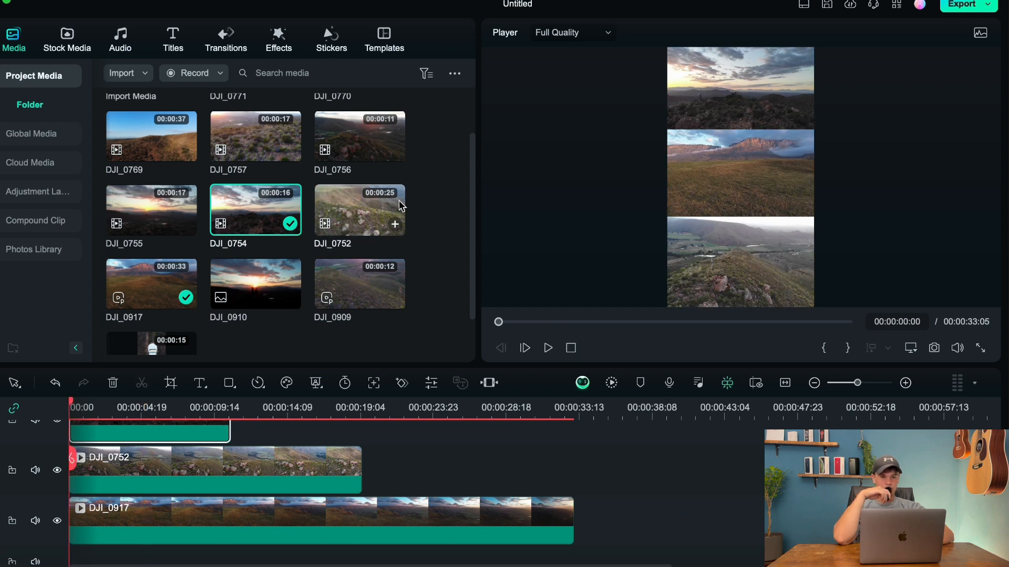
Step: Add the Lomo effect from the favorites on a track above DJI_0754 at the timeline's start
left_click(282, 44)
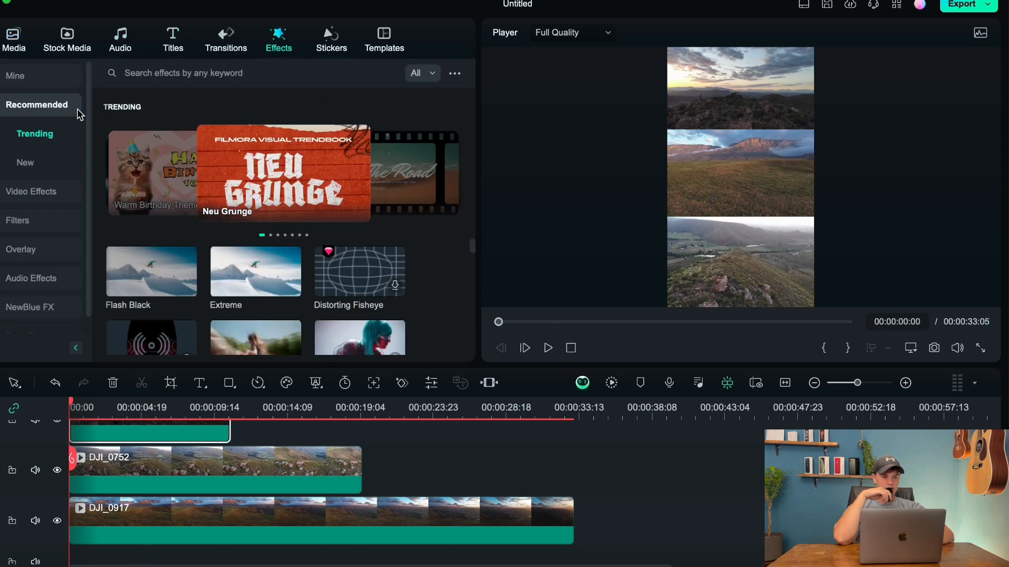
left_click(47, 77)
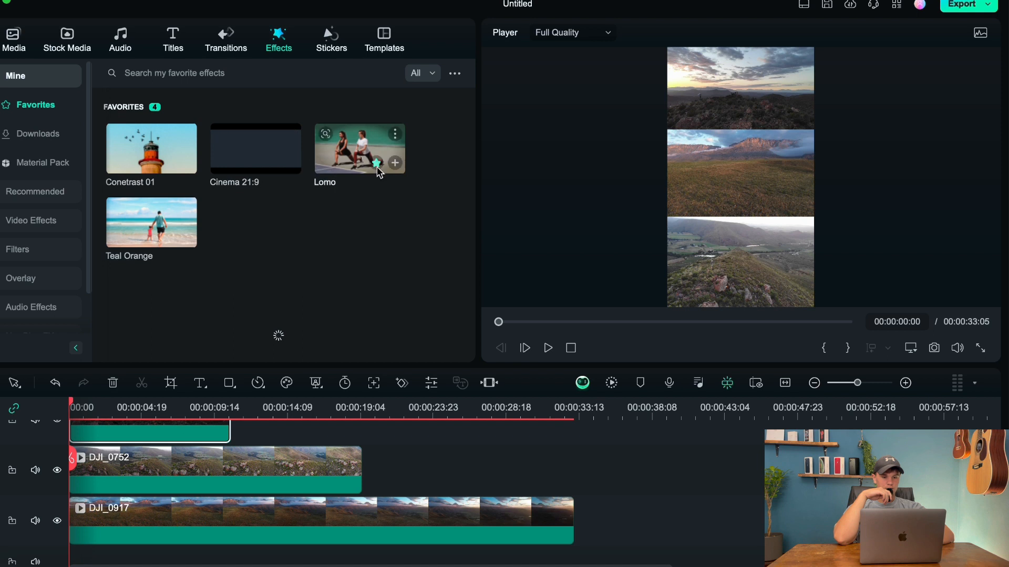
mouse_move(157, 223)
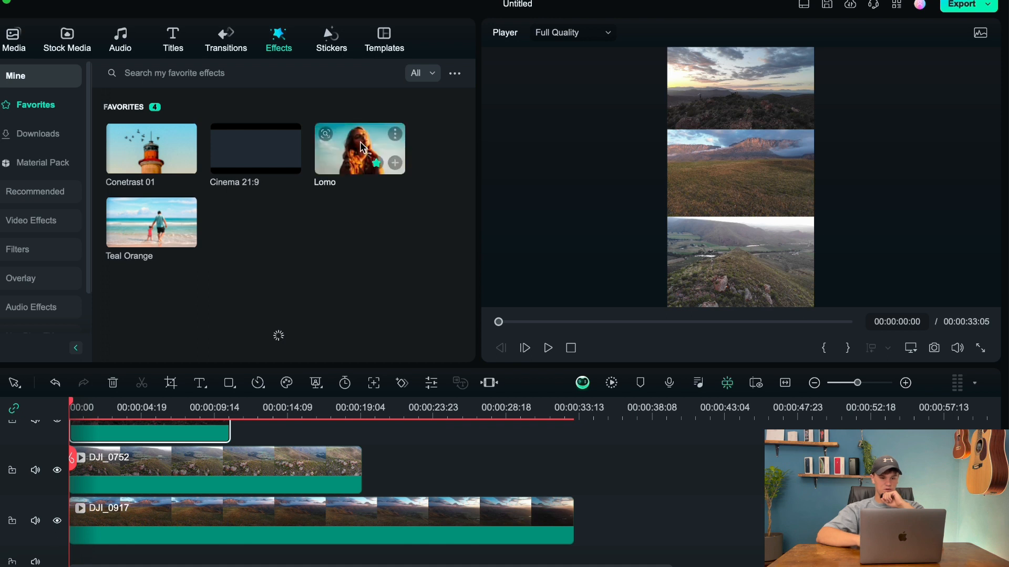
left_click_drag(332, 266, 203, 360)
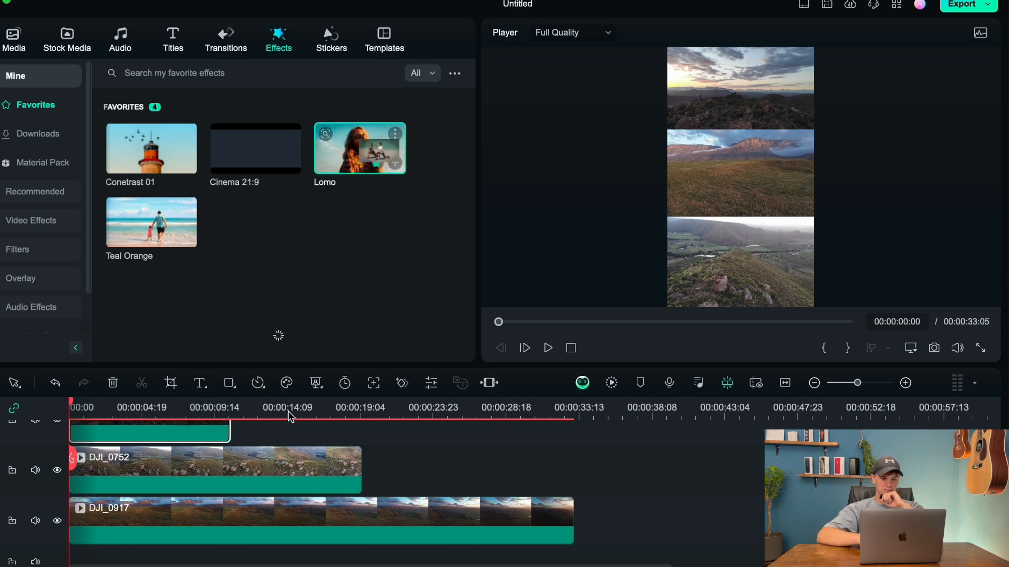
left_click(264, 463)
scroll(264, 463, "up", 3)
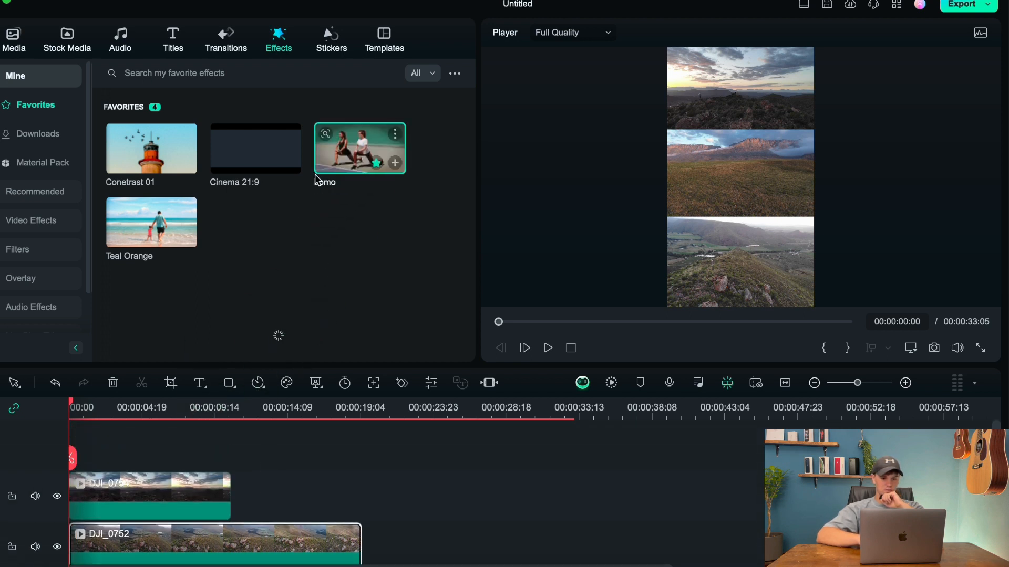
left_click_drag(322, 174, 78, 469)
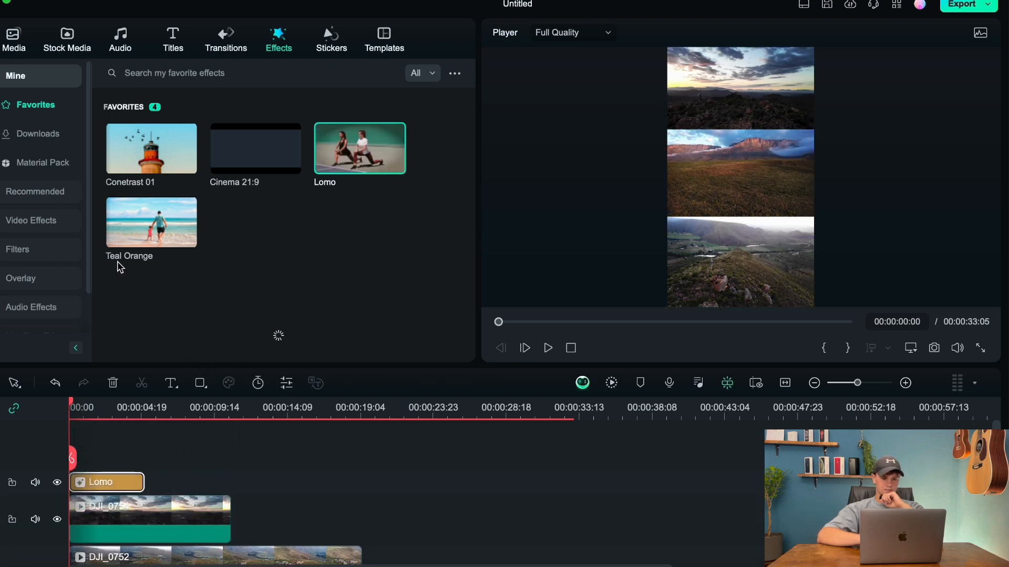
Step: Add the Teal Orange effect above Lomo and extend both effects to about 19 seconds
left_click_drag(134, 224, 67, 472)
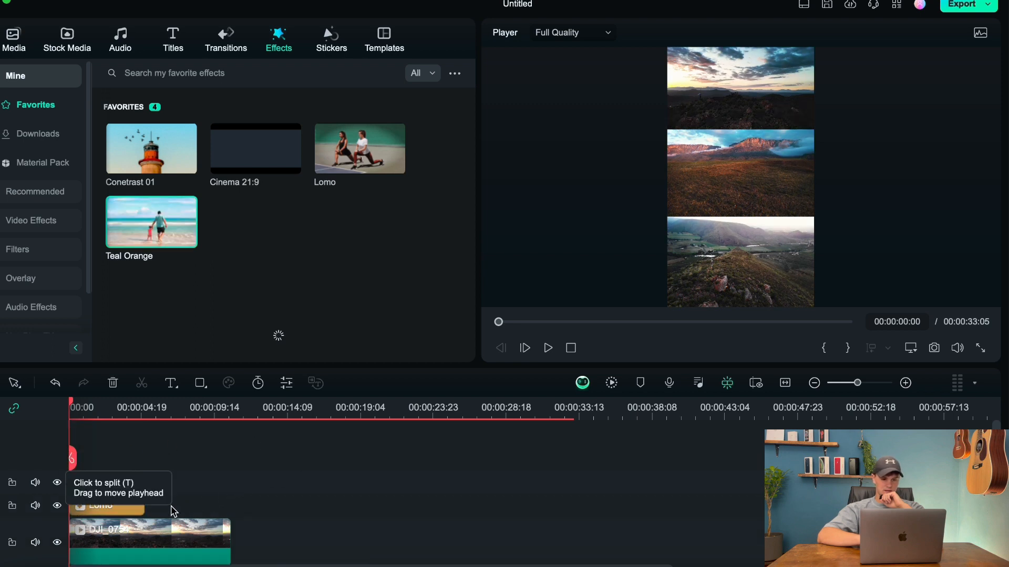
left_click_drag(138, 475, 353, 476)
left_click_drag(150, 449, 357, 450)
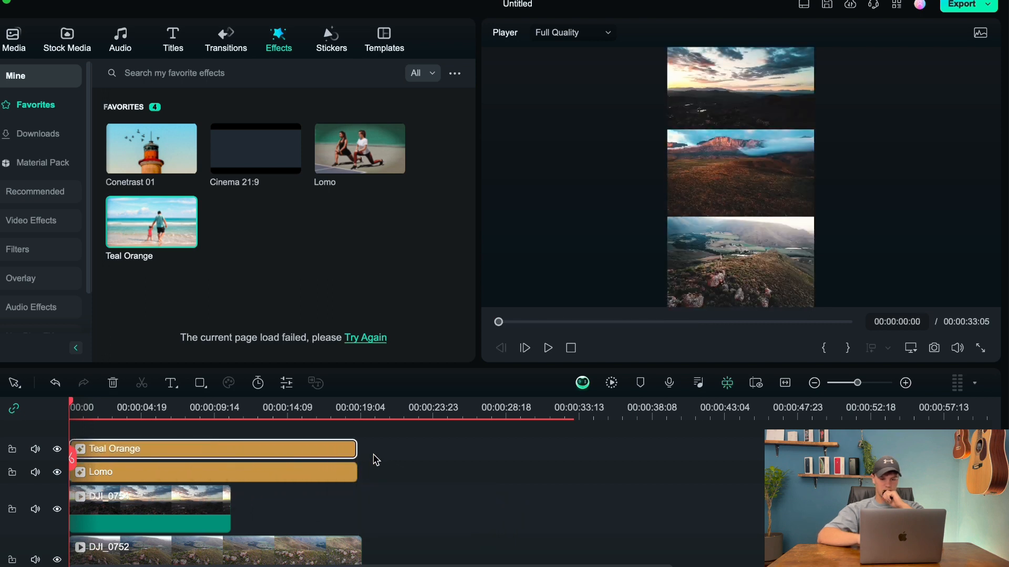
Step: Set the Lomo effect's opacity to 60%, preview the look and apply the setting
left_click(554, 352)
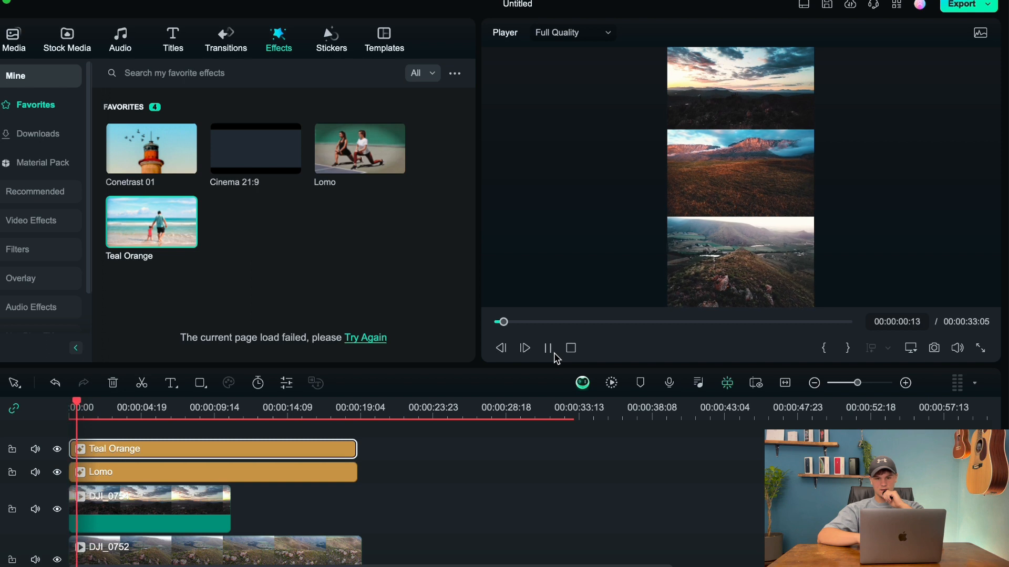
left_click(553, 352)
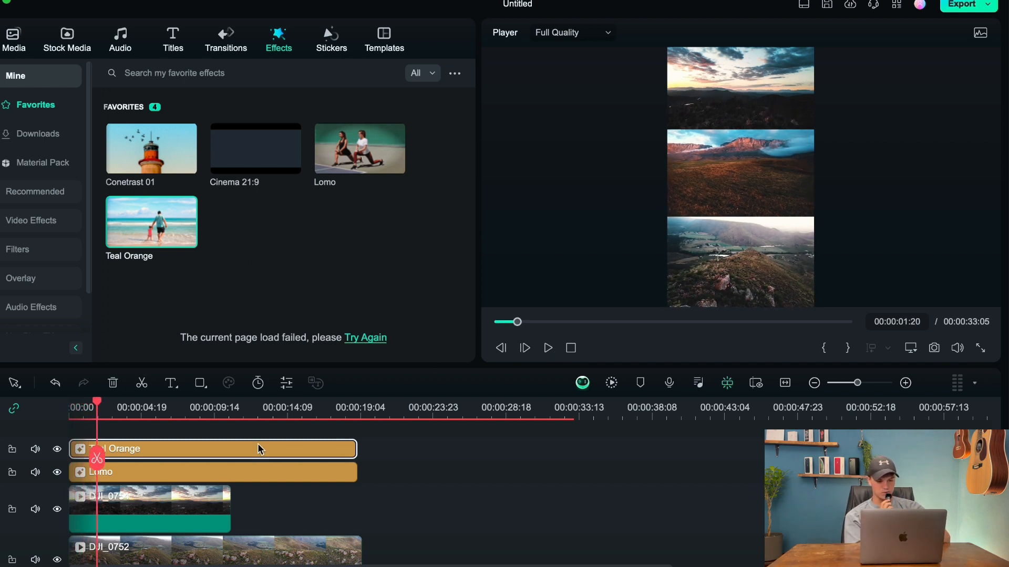
double_click(262, 477)
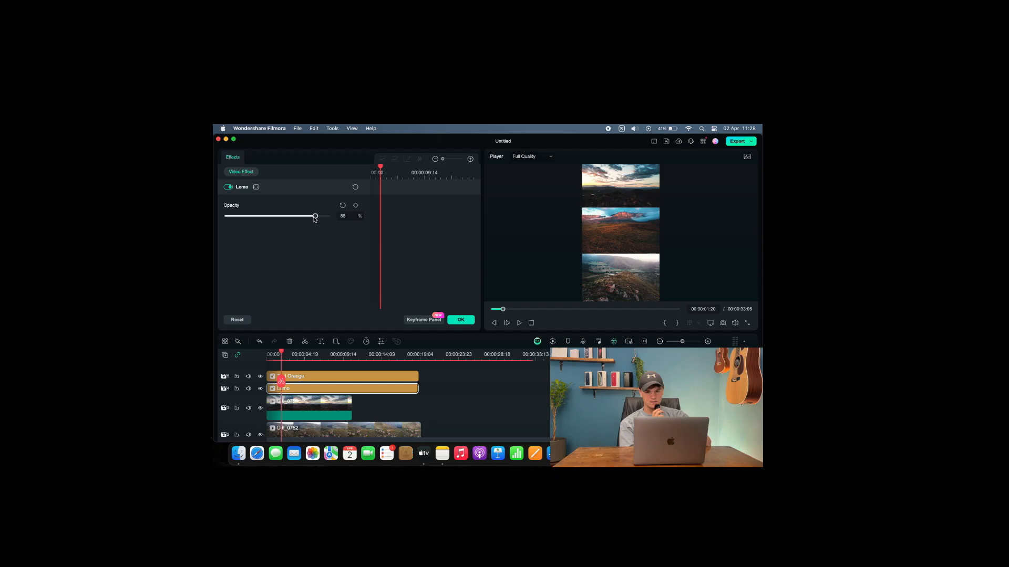
left_click_drag(314, 219, 304, 219)
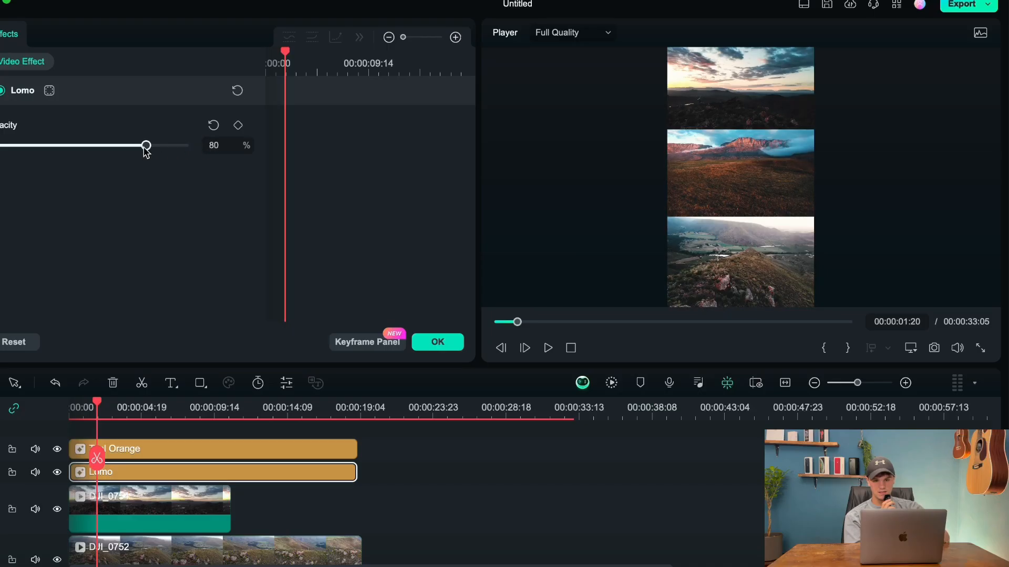
left_click_drag(146, 149, 77, 149)
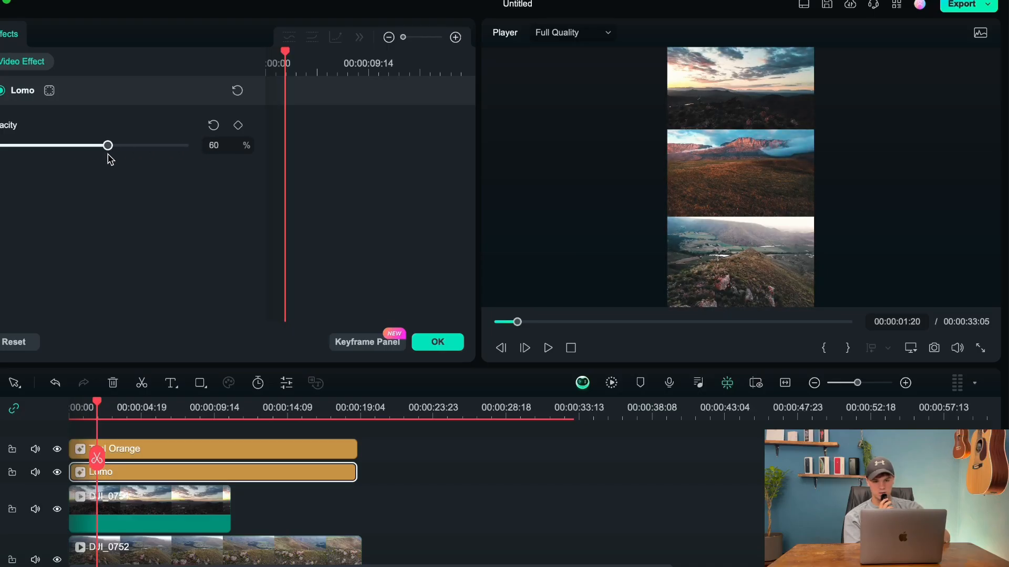
left_click(571, 348)
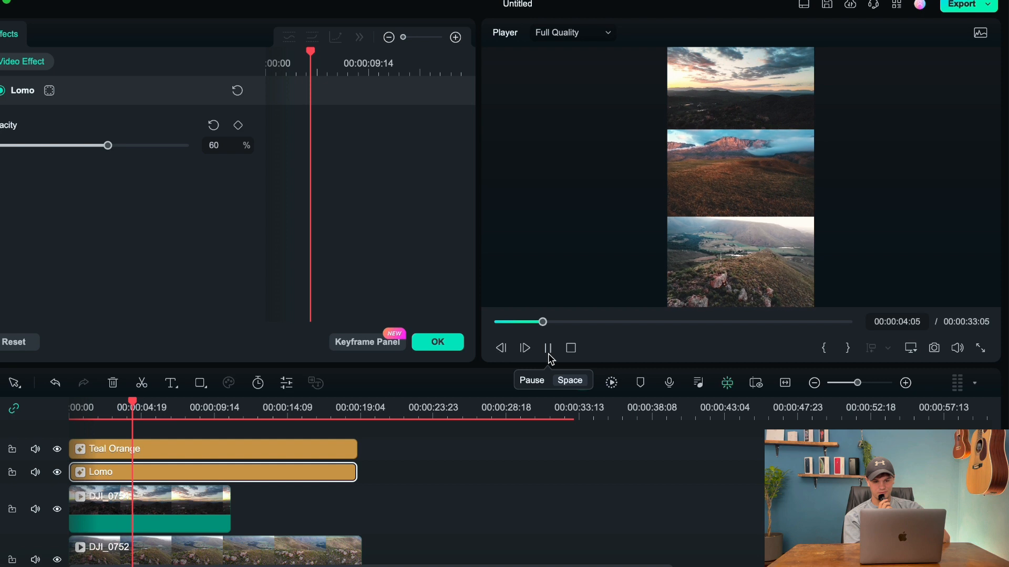
key("Return")
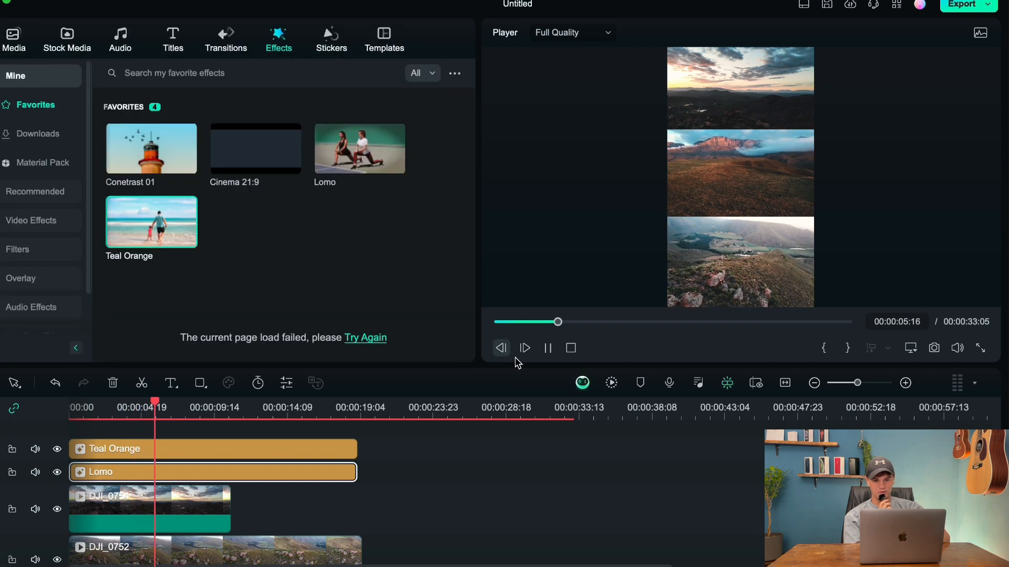
left_click(548, 348)
key("super+z")
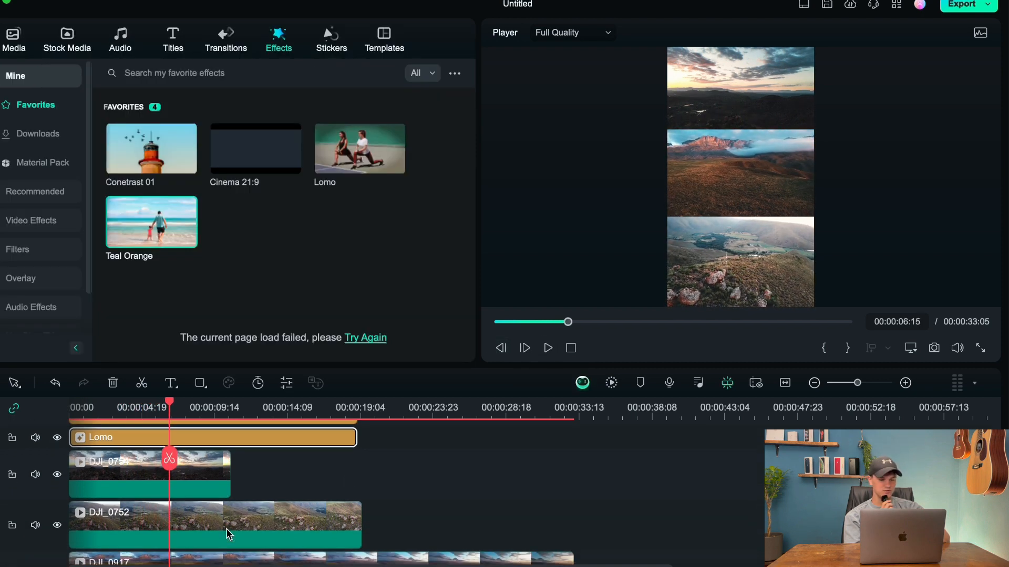
key("super+z")
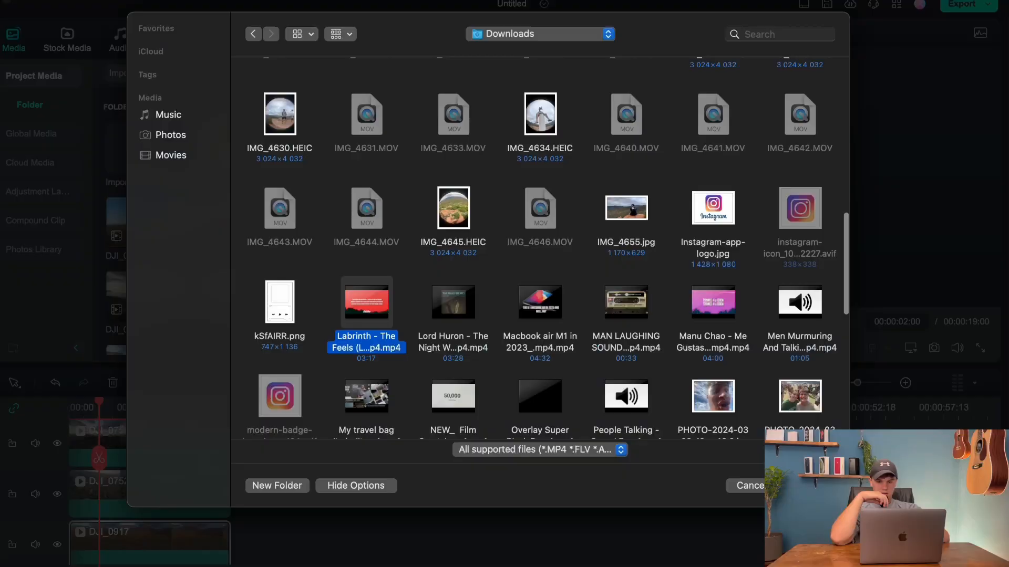
Step: Import Labrinth - The Feels from Downloads, matching the project settings to it, place its audio below DJI_0917 at the timeline's start, and preview briefly
key("Return")
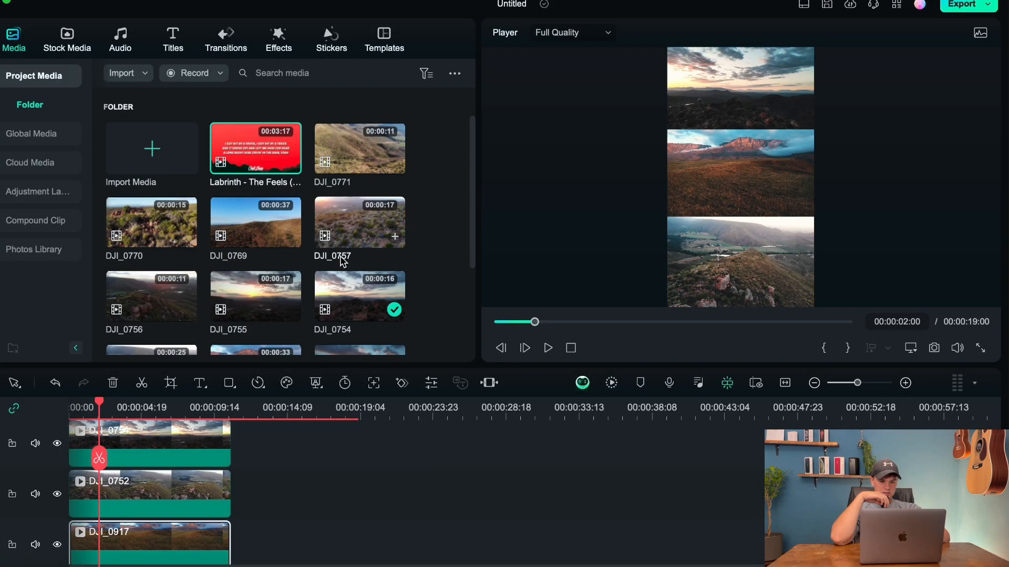
left_click_drag(262, 152, 309, 474)
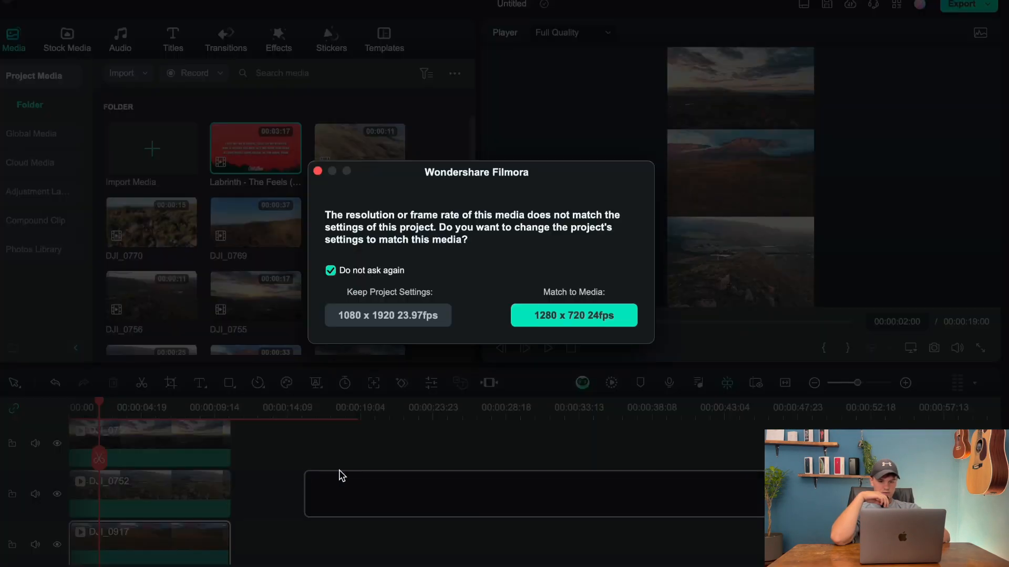
left_click(523, 322)
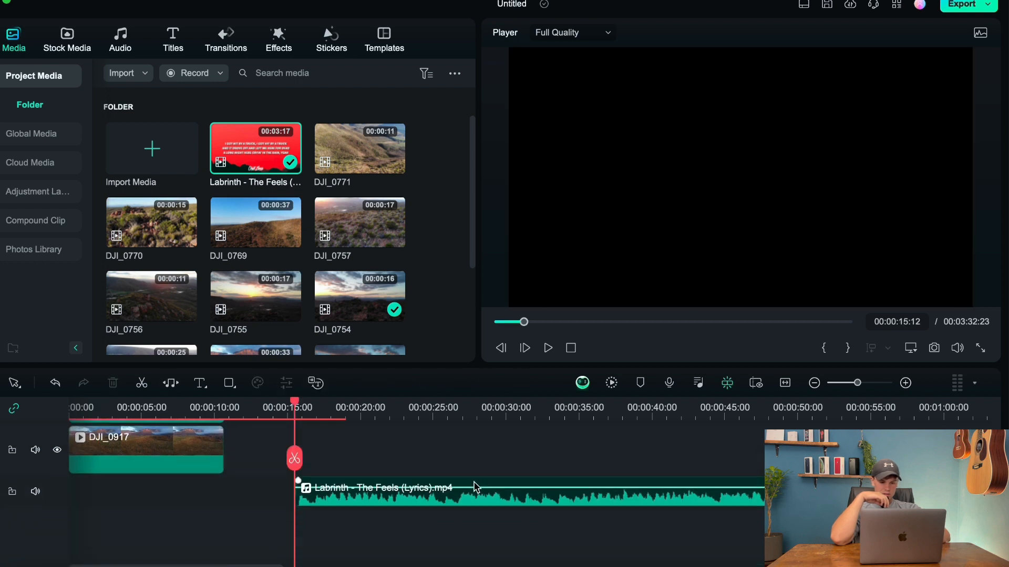
left_click_drag(471, 501, 242, 501)
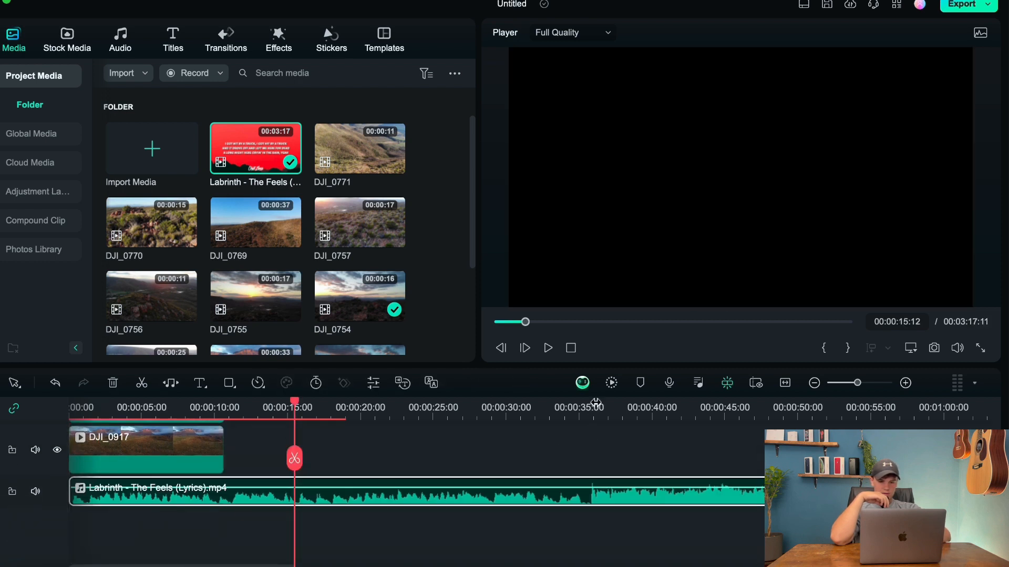
left_click(568, 351)
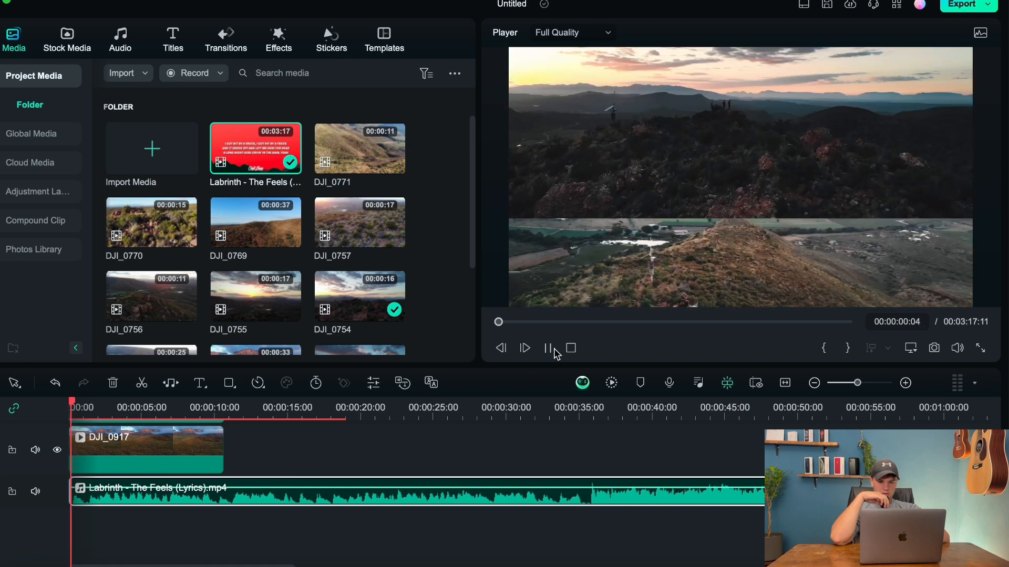
left_click(552, 348)
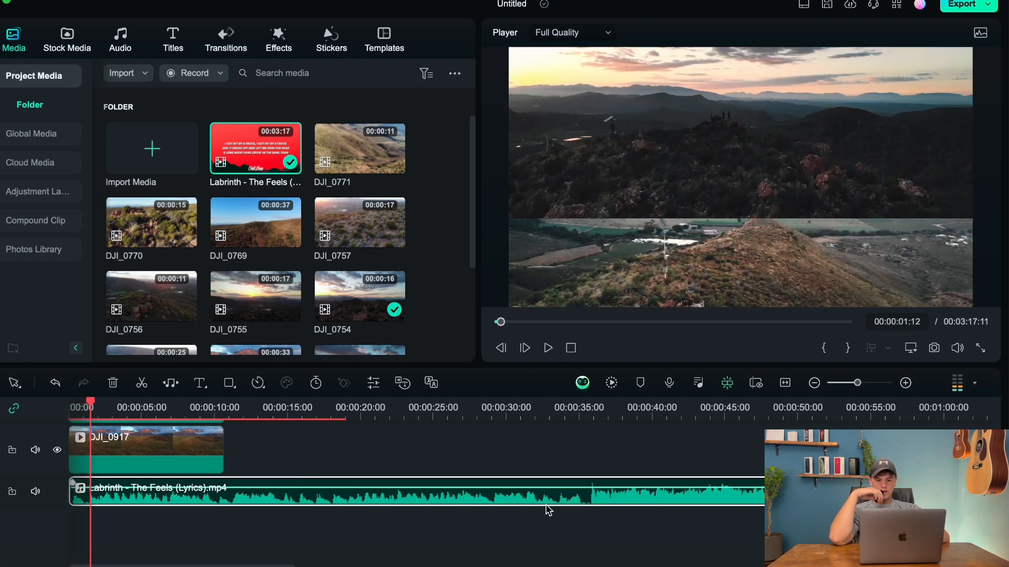
Step: Set the project's aspect ratio to 9:16 (Portrait) with a 1080x1920 resolution
scroll(547, 511, "up", 3)
scroll(450, 445, "up", 1)
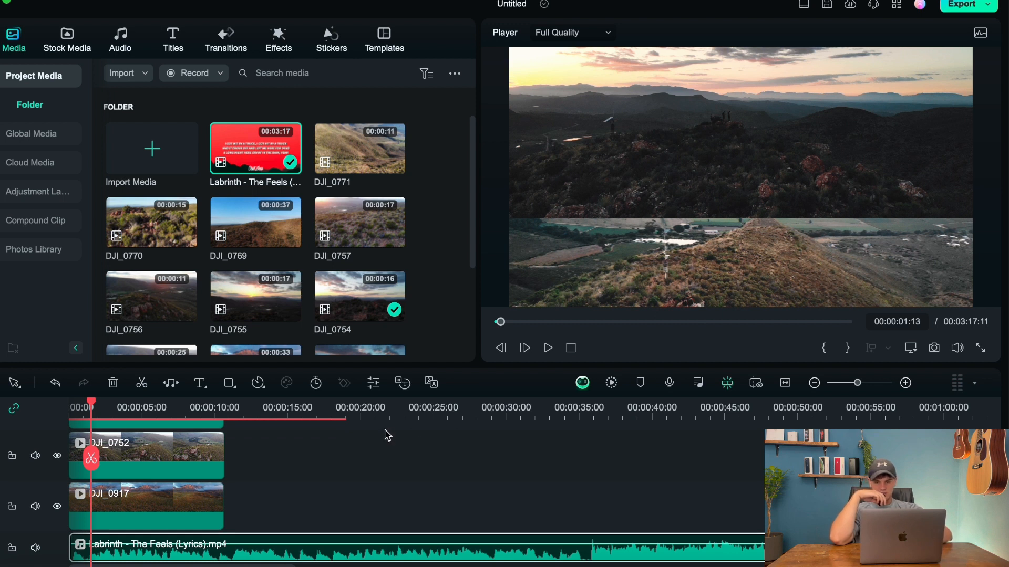
left_click(905, 349)
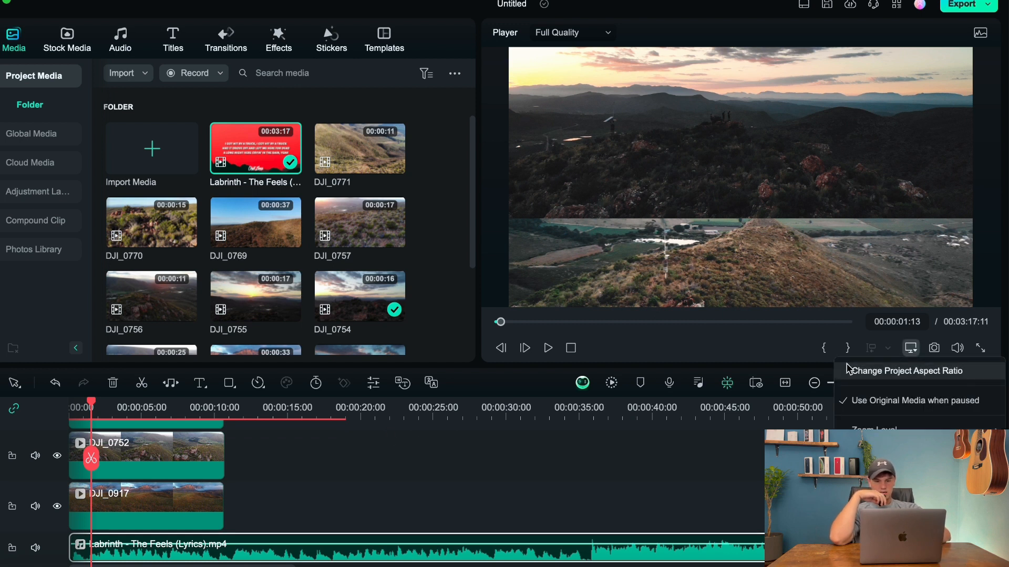
left_click(898, 371)
left_click(552, 181)
left_click(547, 224)
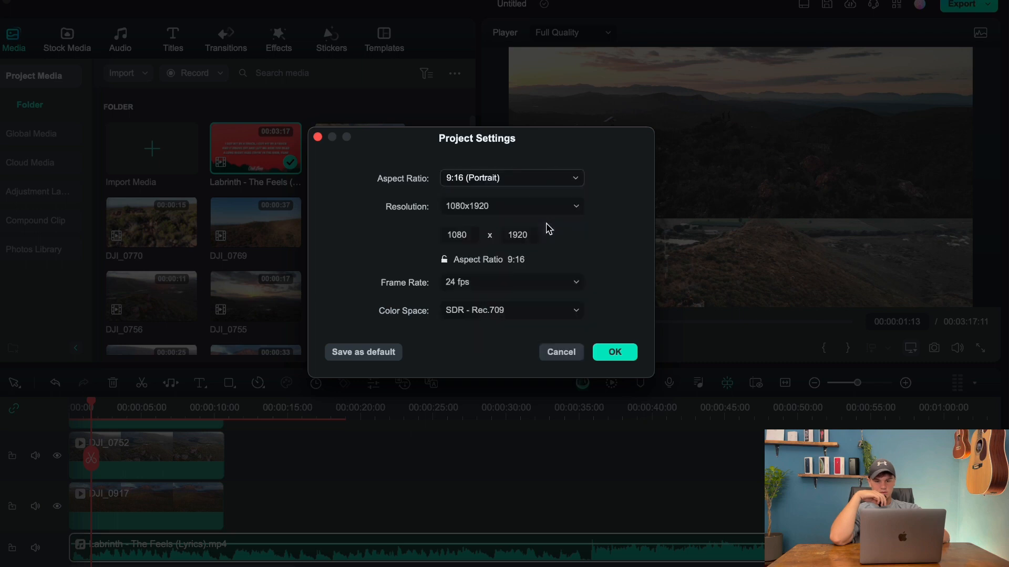
left_click(610, 353)
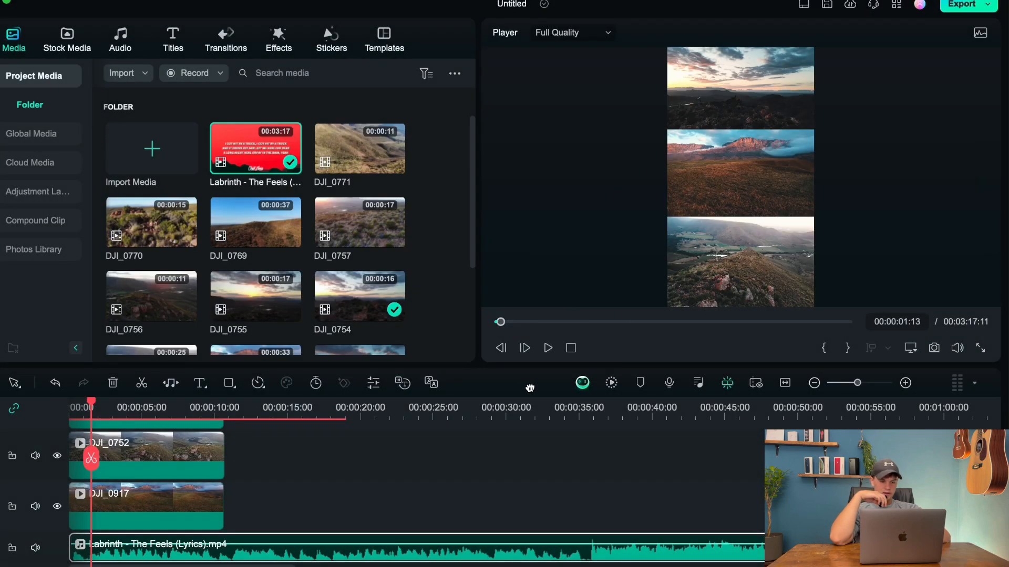
Step: Trim about 36 seconds off the music track's beginning, move it to the timeline's start, and return the playhead to the beginning
left_click_drag(67, 550, 587, 492)
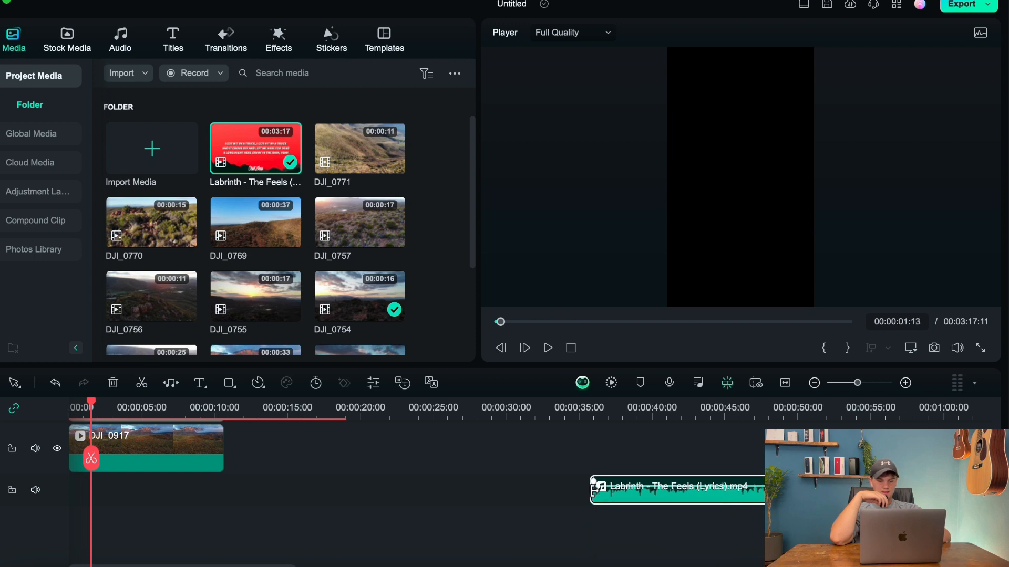
left_click_drag(590, 491, 44, 489)
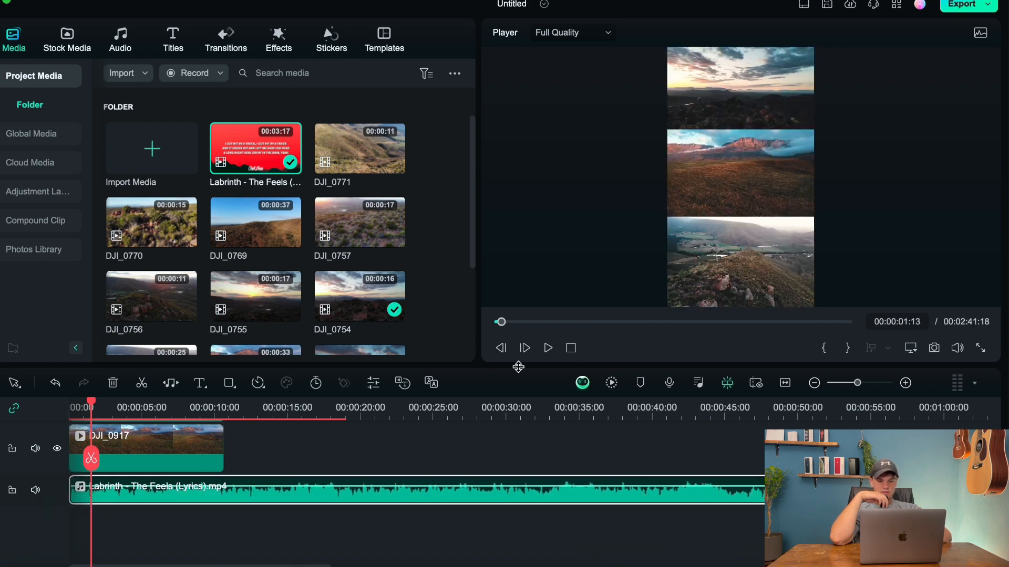
left_click(571, 348)
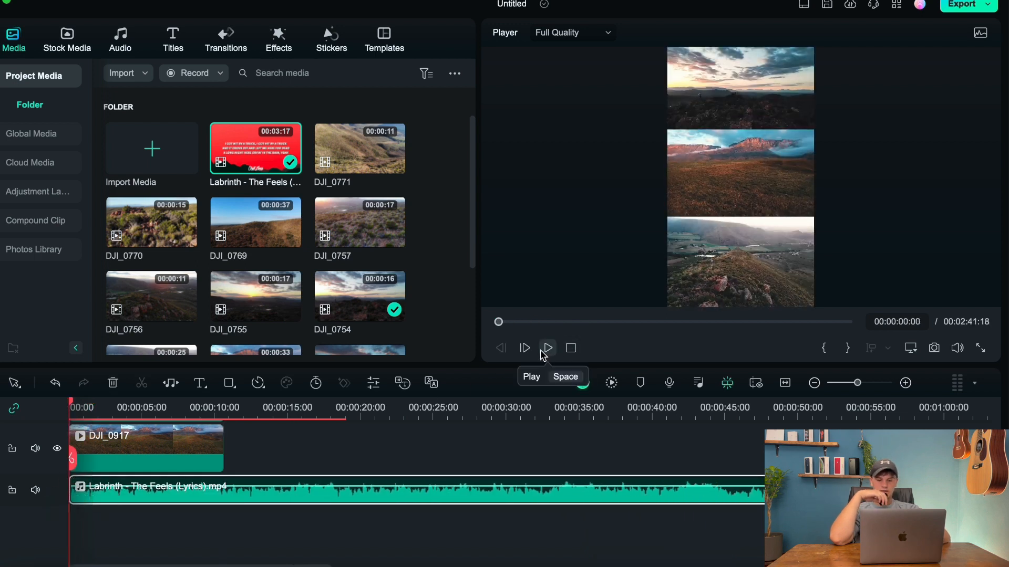